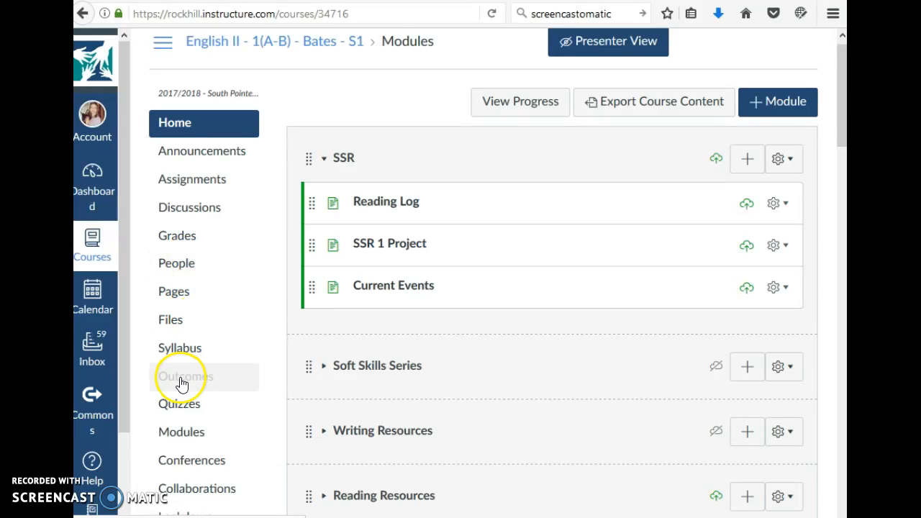
Go to the course's quizzes and create a new quiz.
left_click(180, 407)
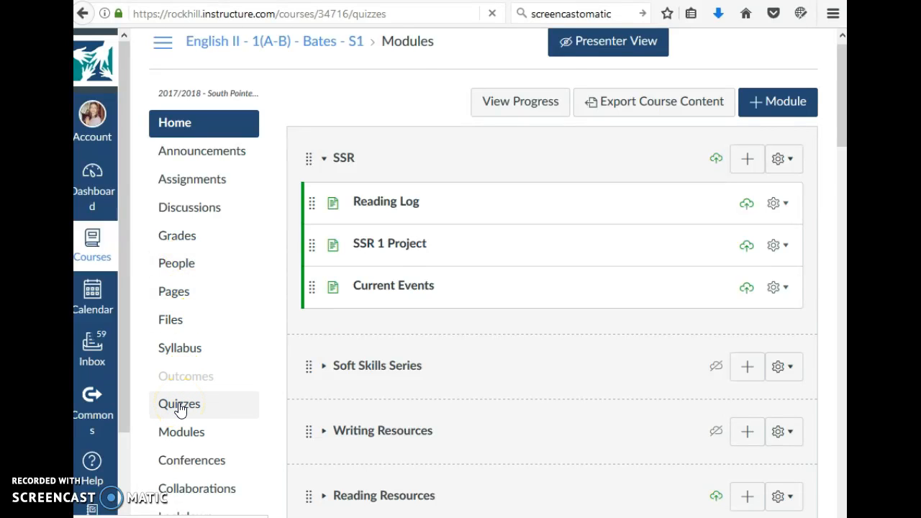
scroll(601, 178, "down", 1)
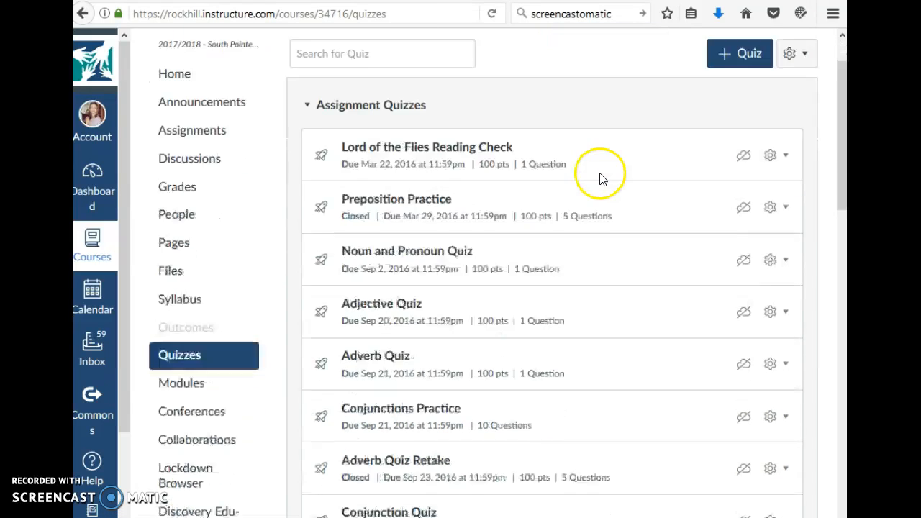
scroll(601, 178, "down", 1)
scroll(611, 68, "up", 1)
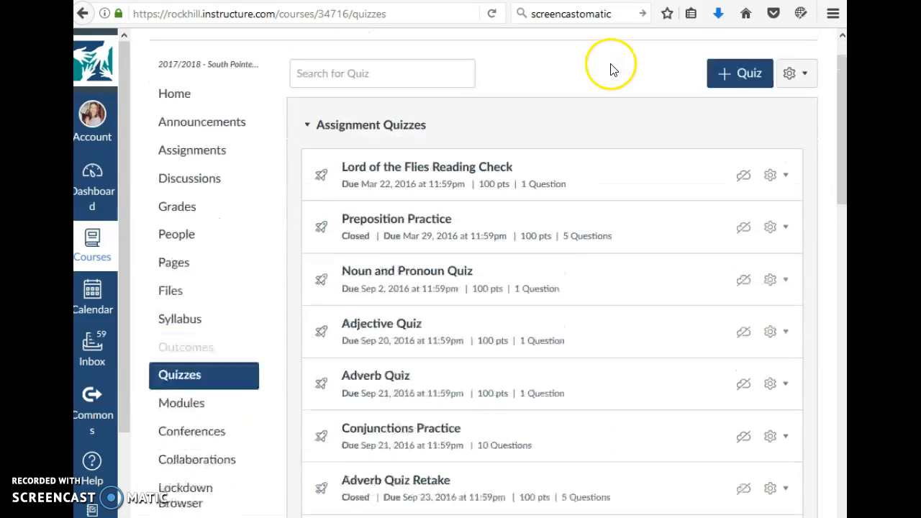
scroll(611, 68, "up", 1)
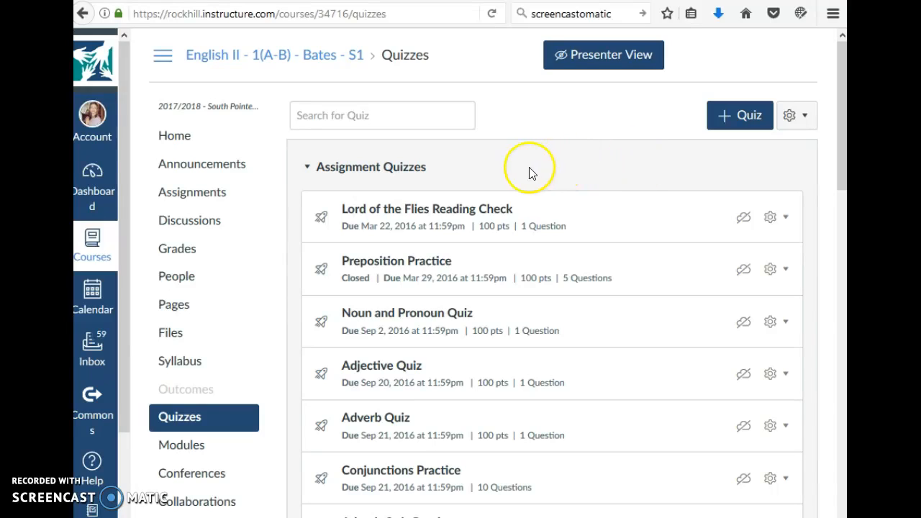
left_click(741, 120)
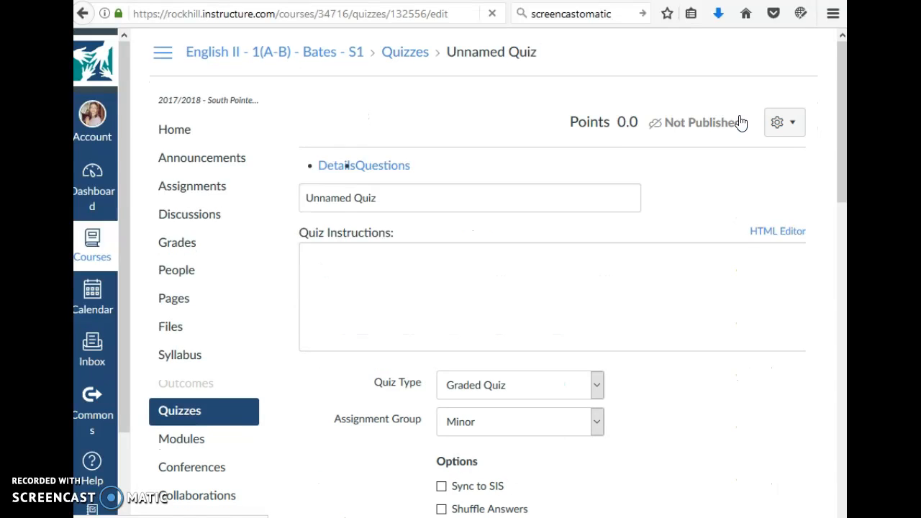
Replace the default quiz title with "Poetry Quiz 1".
left_click(590, 304)
scroll(591, 306, "down", 3)
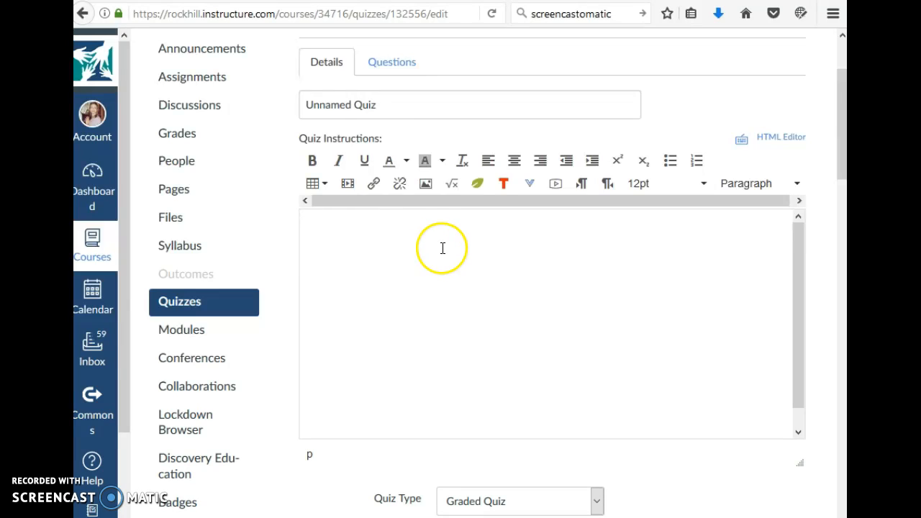
left_click(319, 104)
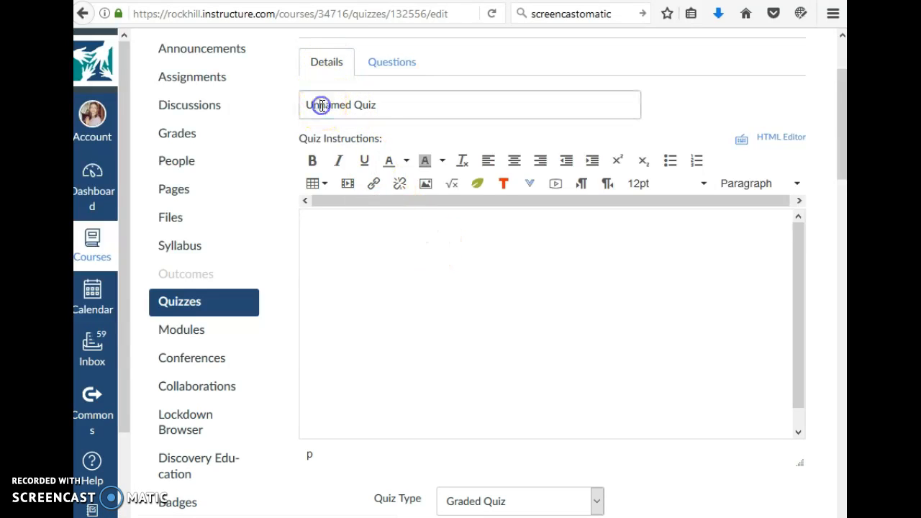
left_click(374, 108)
key("BackSpace")
key("BackSpace")
key("BackSpace")
key("BackSpace")
key("BackSpace")
key("BackSpace")
key("BackSpace")
key("BackSpace")
key("BackSpace")
key("BackSpace")
key("BackSpace")
key("BackSpace")
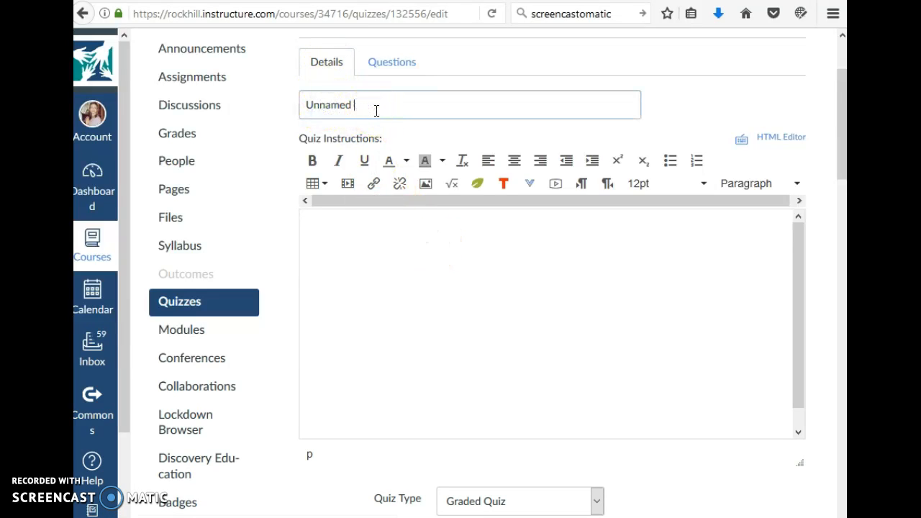
type("Poetry Quiz 1")
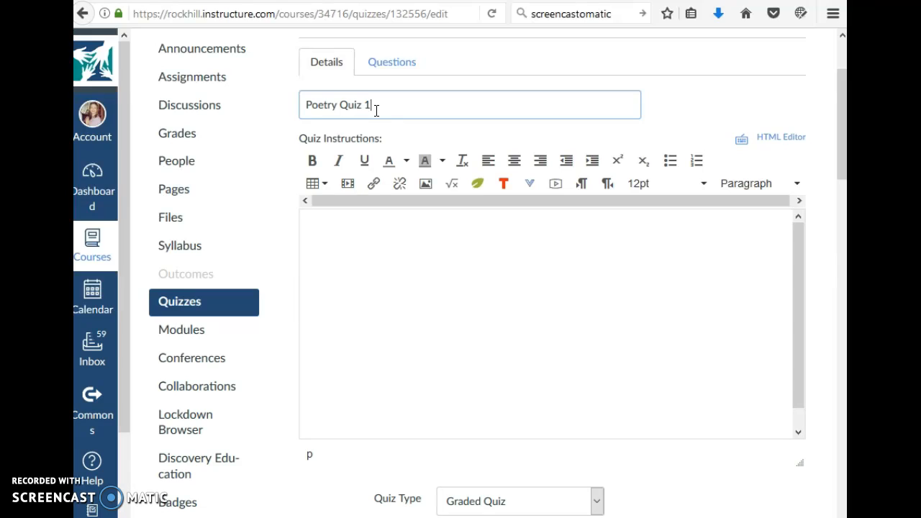
Enter the quiz instructions "Select the correct answer in the questions below.".
left_click(367, 243)
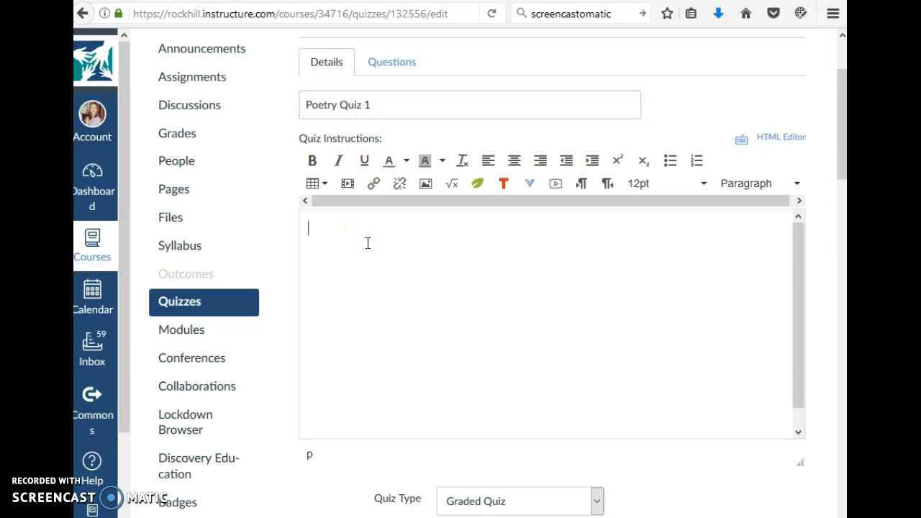
type("Sele")
type("ct the ")
type("core")
type("ect answer i")
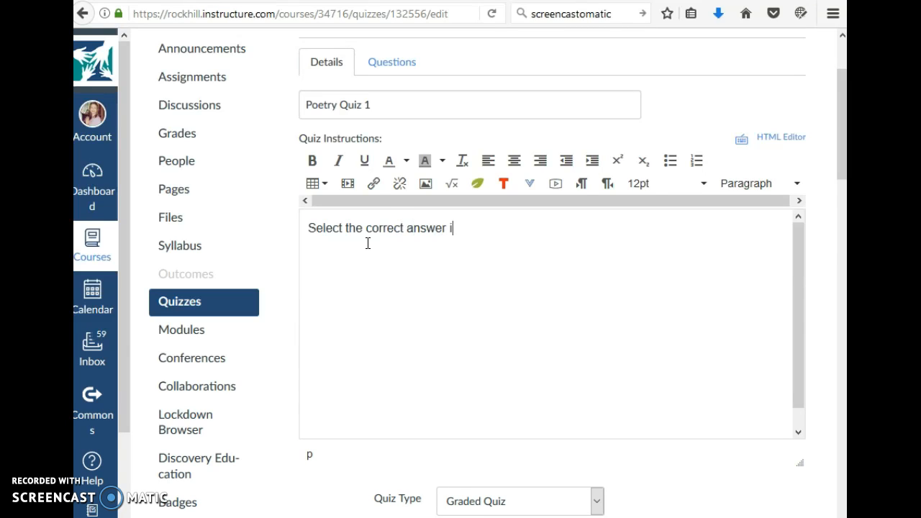
type("n the questions below.")
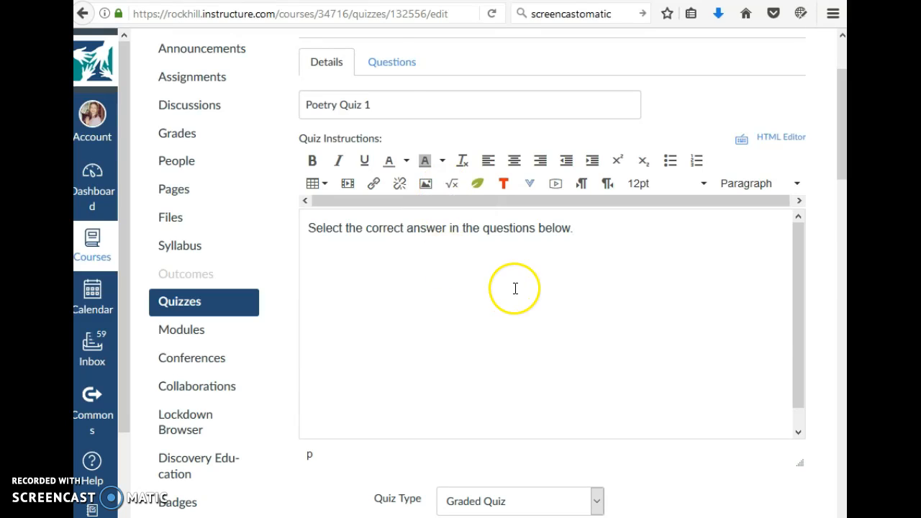
Add a new question to the quiz and name it "Question 1".
left_click(386, 64)
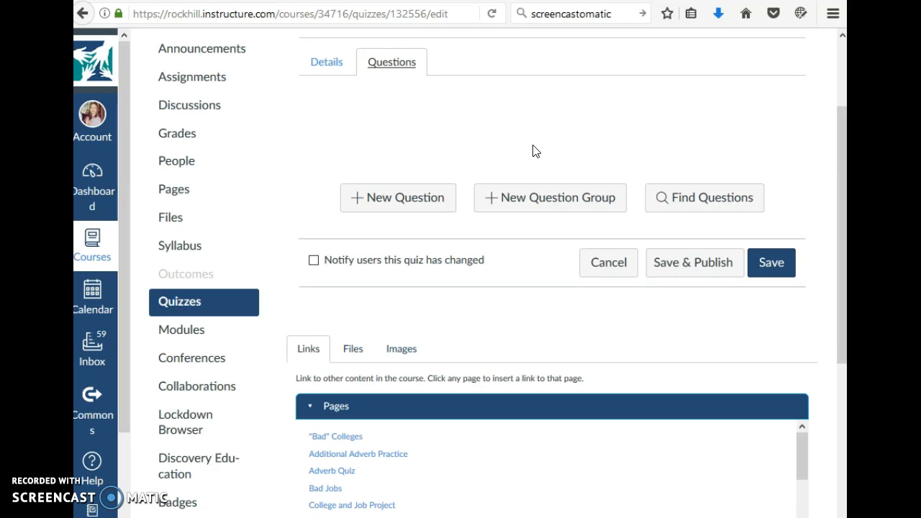
scroll(435, 297, "down", 3)
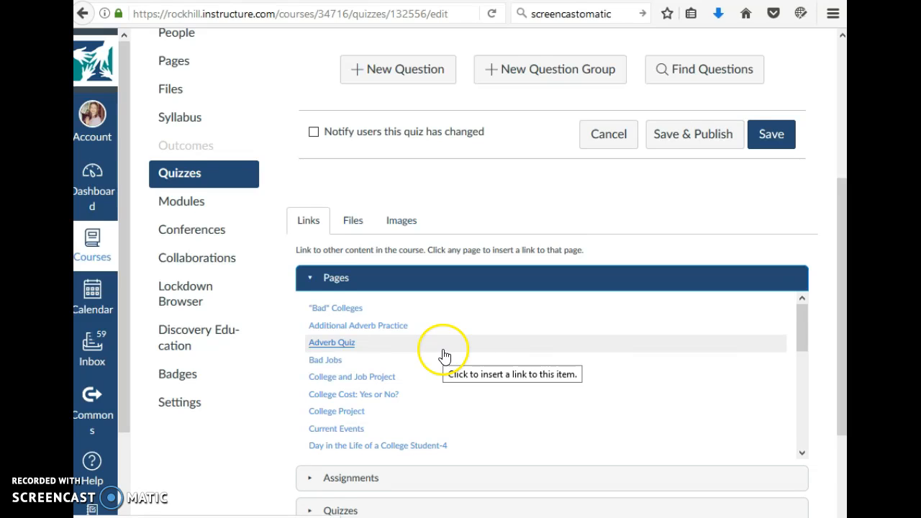
left_click(354, 229)
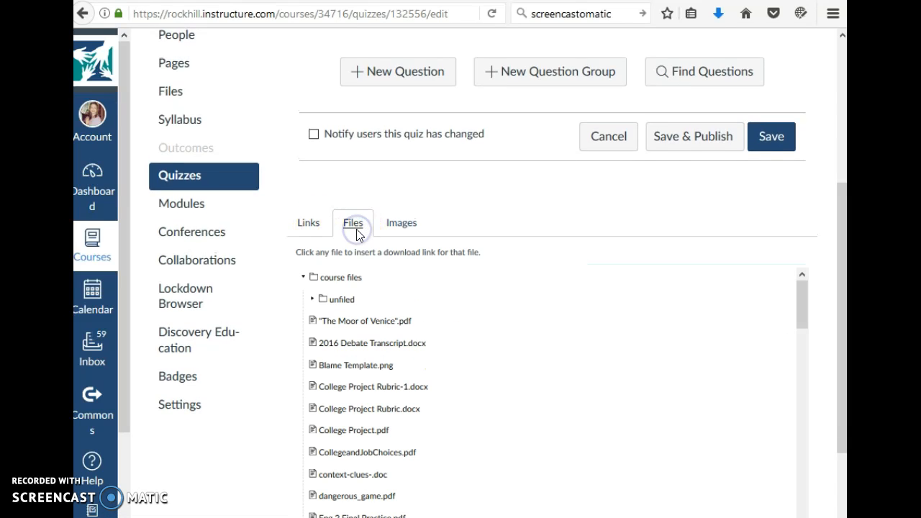
scroll(358, 236, "up", 5)
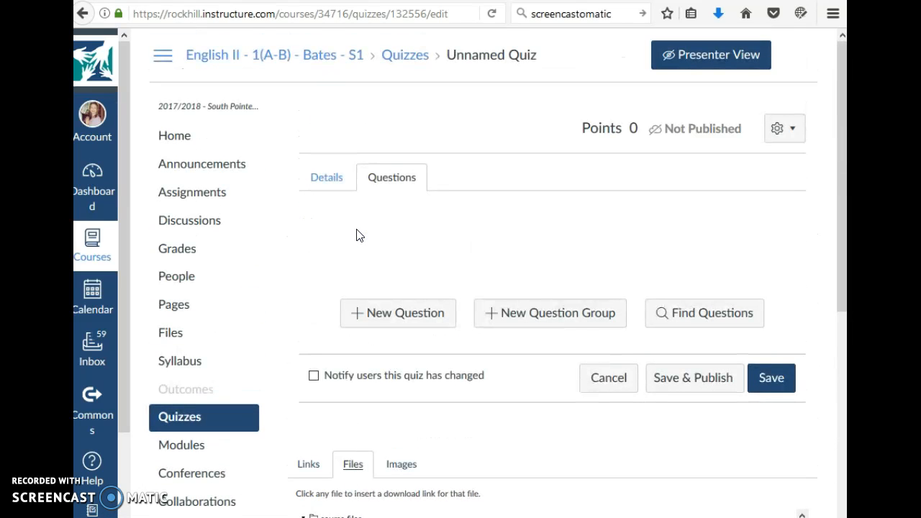
left_click(386, 320)
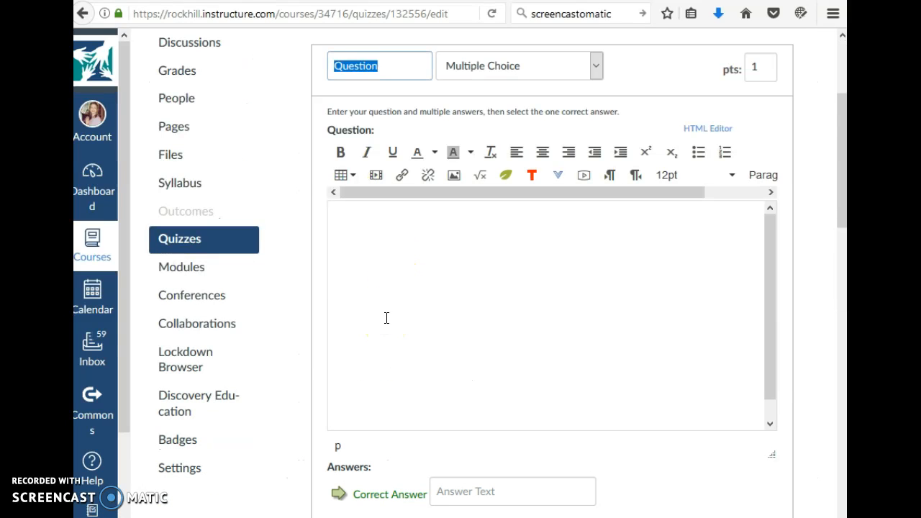
left_click(418, 65)
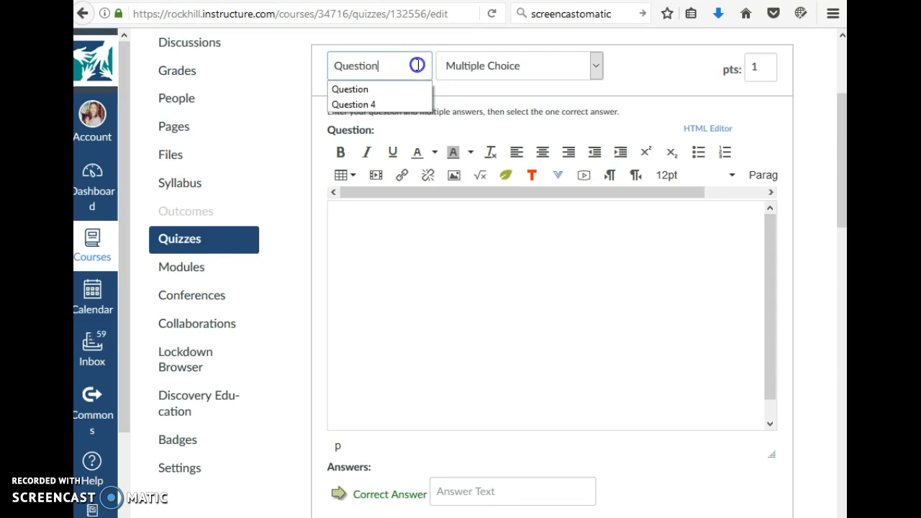
type("1")
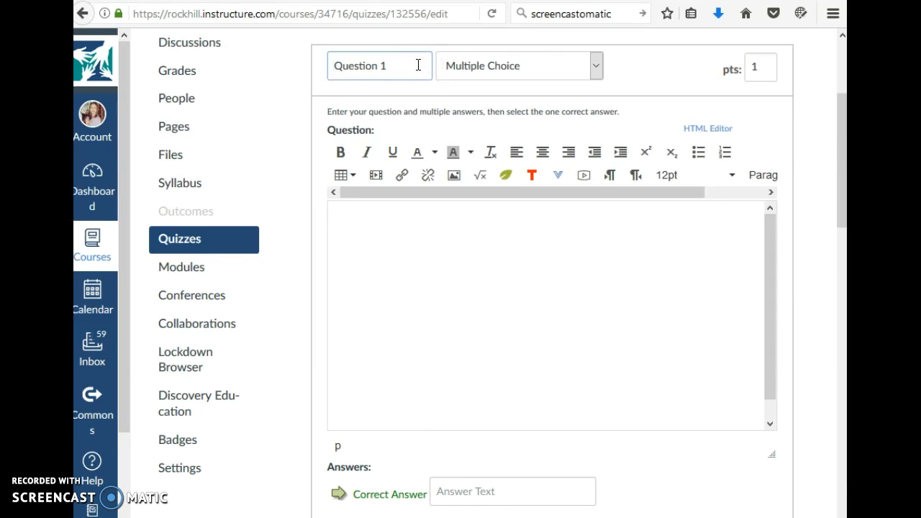
Review the question types for Question 1, try Essay Question, and return the type to Multiple Choice.
left_click(595, 67)
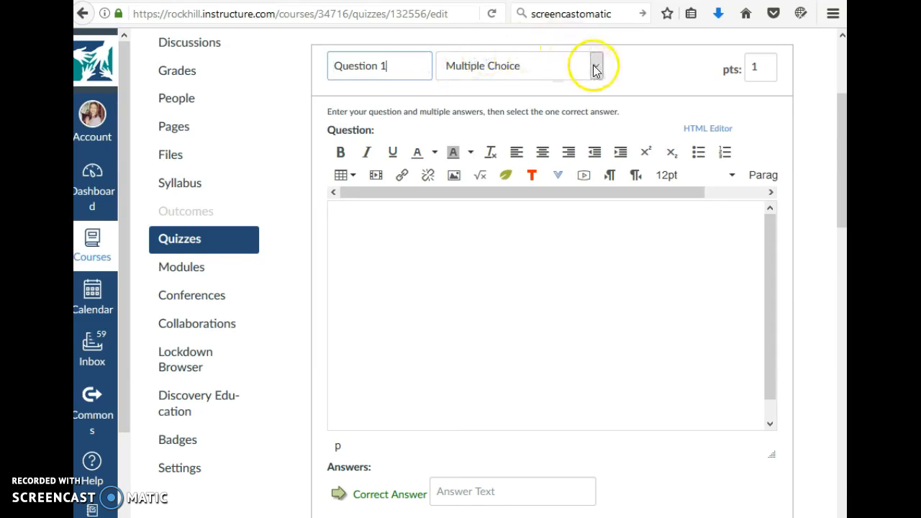
left_click(598, 65)
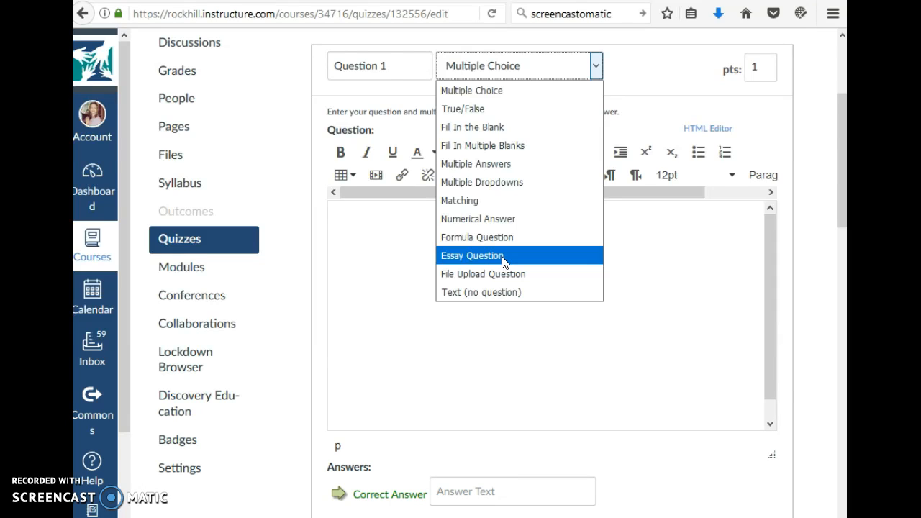
left_click(487, 90)
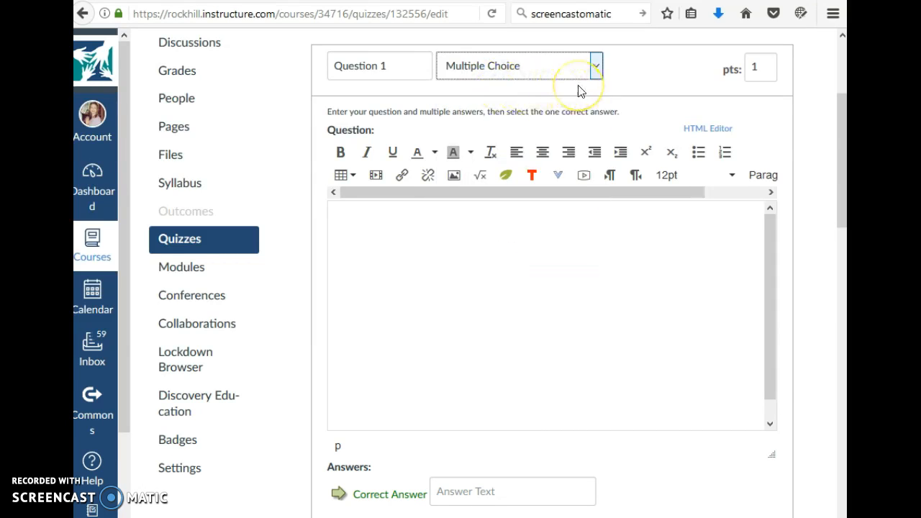
left_click(597, 66)
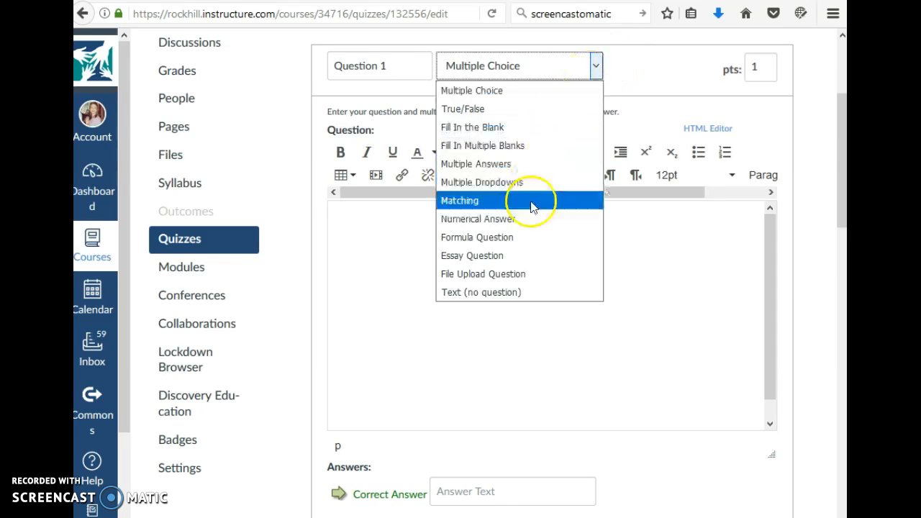
left_click(515, 257)
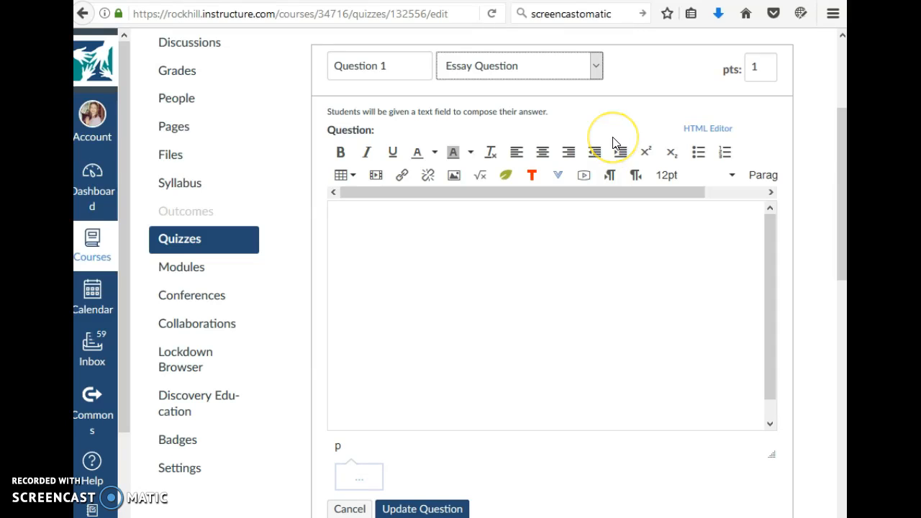
left_click(597, 67)
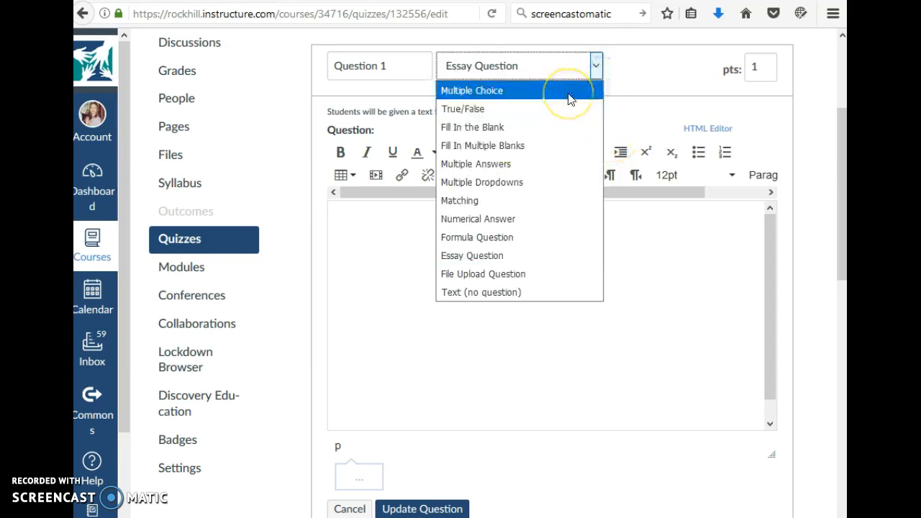
left_click(569, 92)
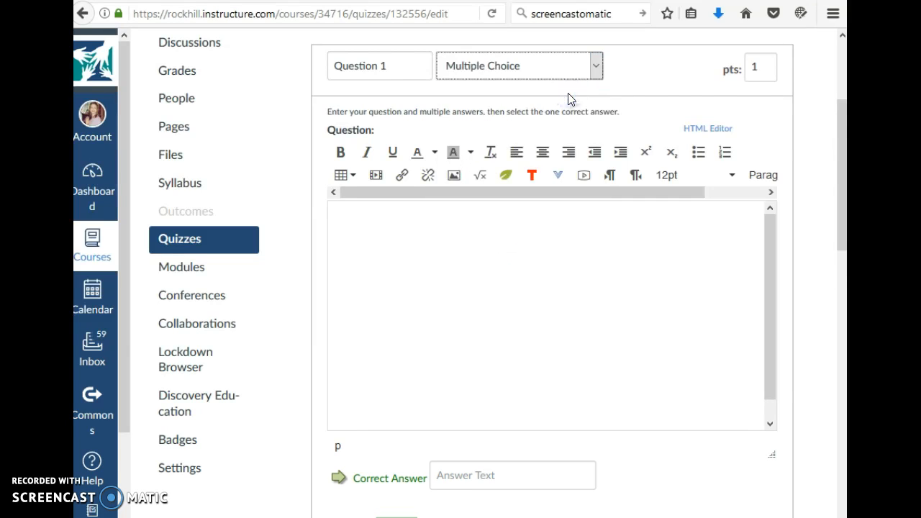
Set Question 1 to 20 points and enter the question text "Ode to my Socks uses which type of figurative language?".
left_click(761, 69)
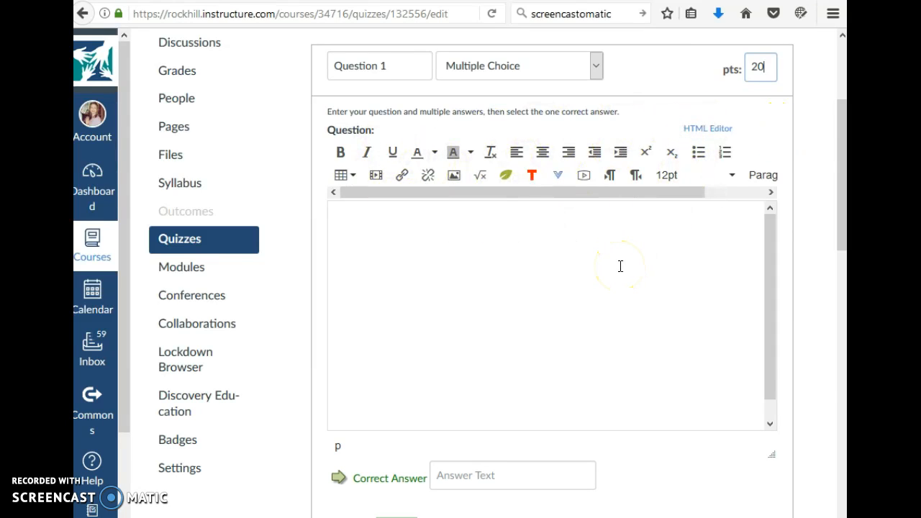
left_click(353, 226)
type("ODe to my S")
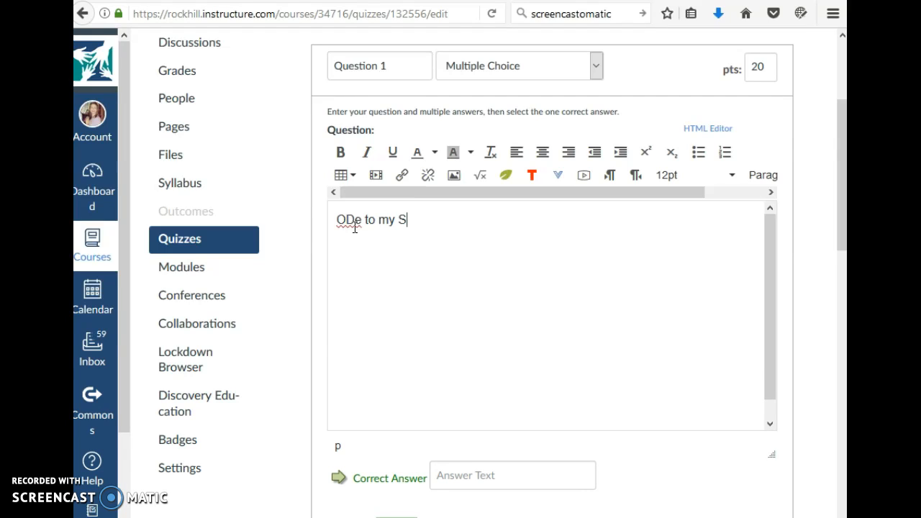
type("ocks uses whih")
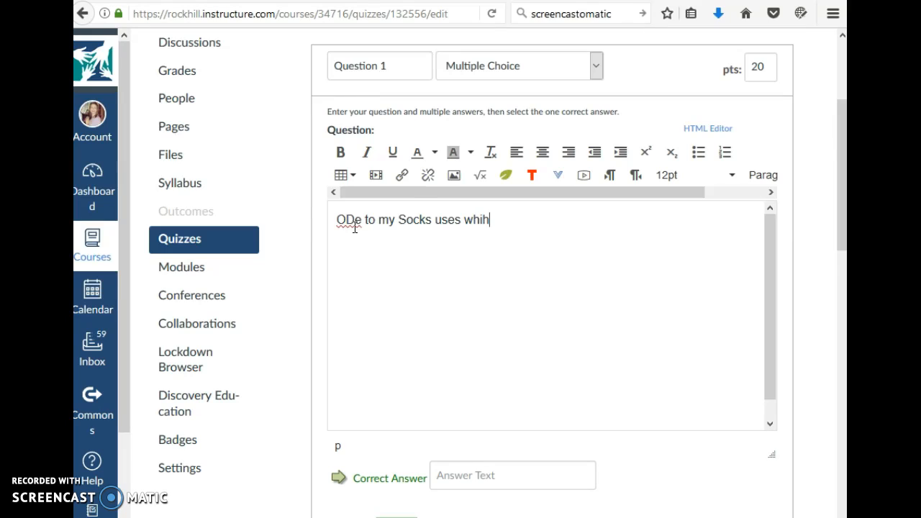
type("ch type of imagery")
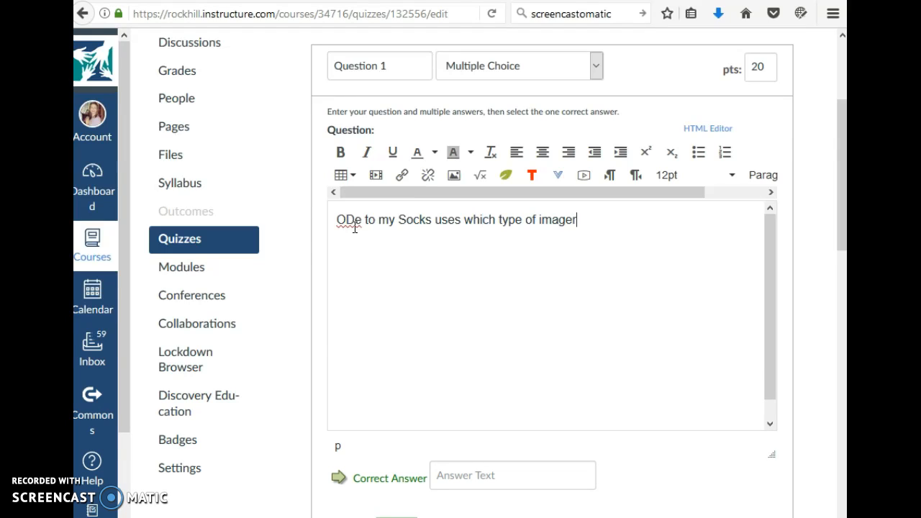
key("BackSpace")
key("BackSpace")
key("BackSpace")
key("BackSpace")
key("BackSpace")
key("BackSpace")
key("BackSpace")
type("figurative languag")
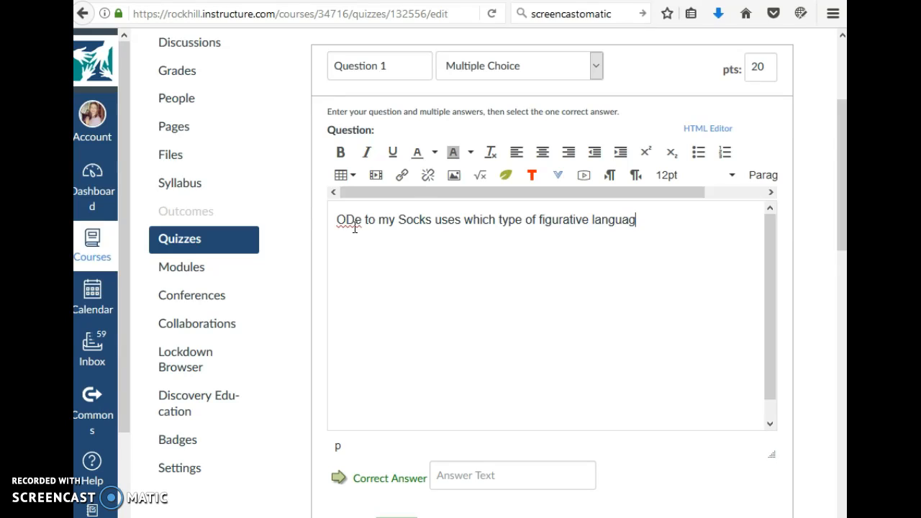
left_click(354, 222)
key("BackSpace")
type("d")
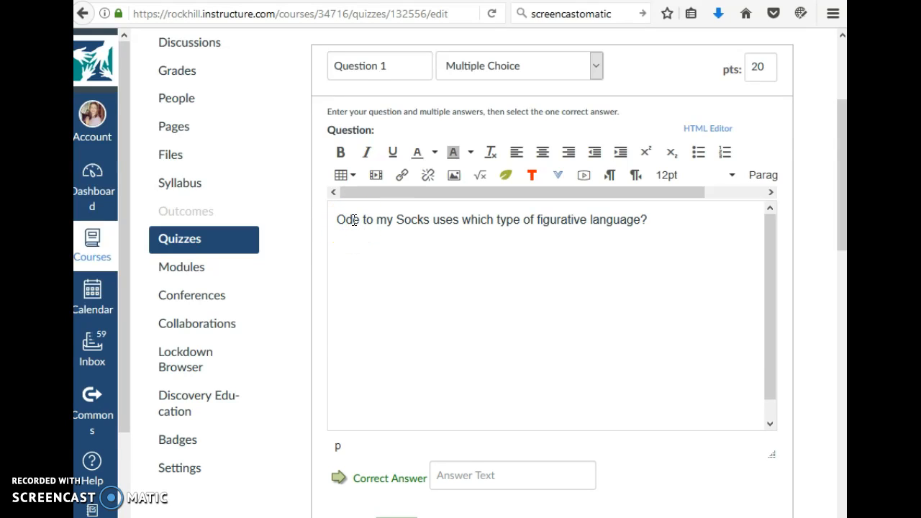
Enter "imagery" as the text of Question 1's first answer, the one marked correct.
left_click(517, 336)
scroll(516, 337, "down", 1)
scroll(517, 336, "up", 1)
scroll(517, 336, "down", 1)
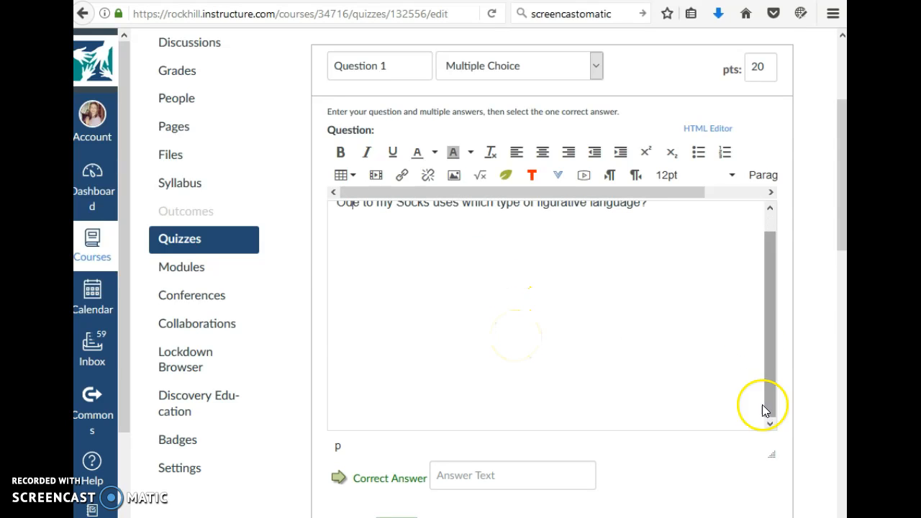
scroll(750, 470, "down", 3)
scroll(749, 472, "down", 2)
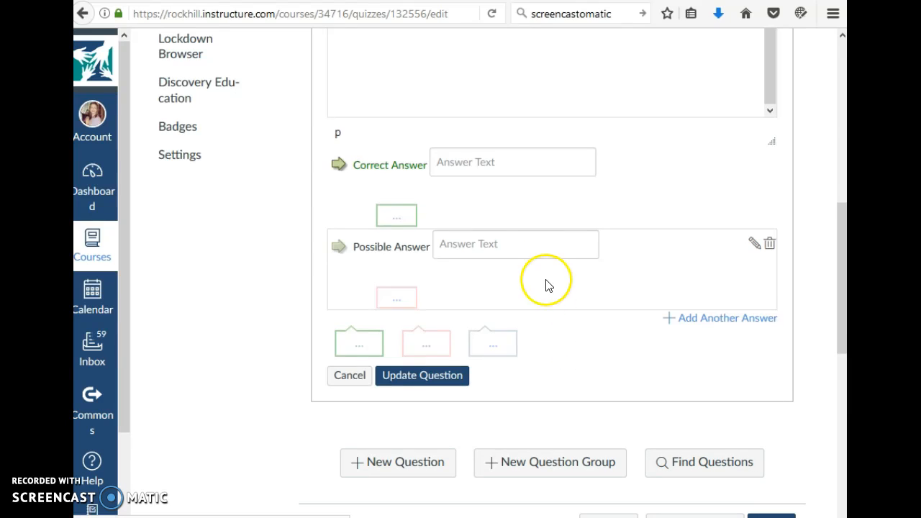
left_click(455, 162)
type("m")
key("BackSpace")
key("BackSpace")
key("BackSpace")
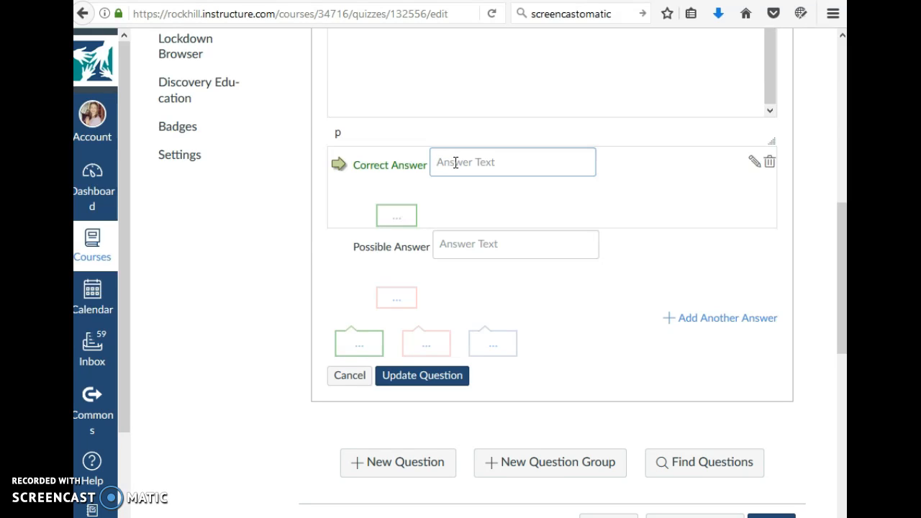
type("imagery")
Enter "metaphor" as the second answer and "personification" as an added third answer, and mark "metaphor" as correct.
left_click(459, 241)
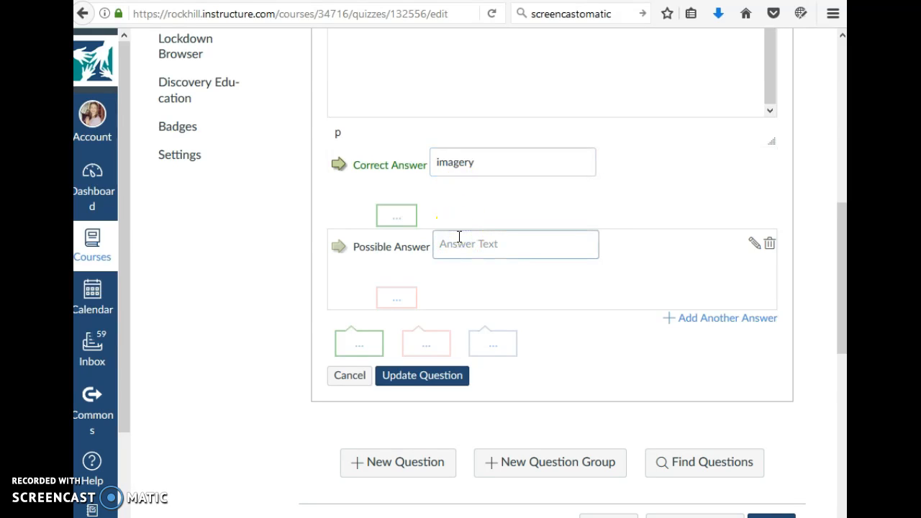
type("metaphor")
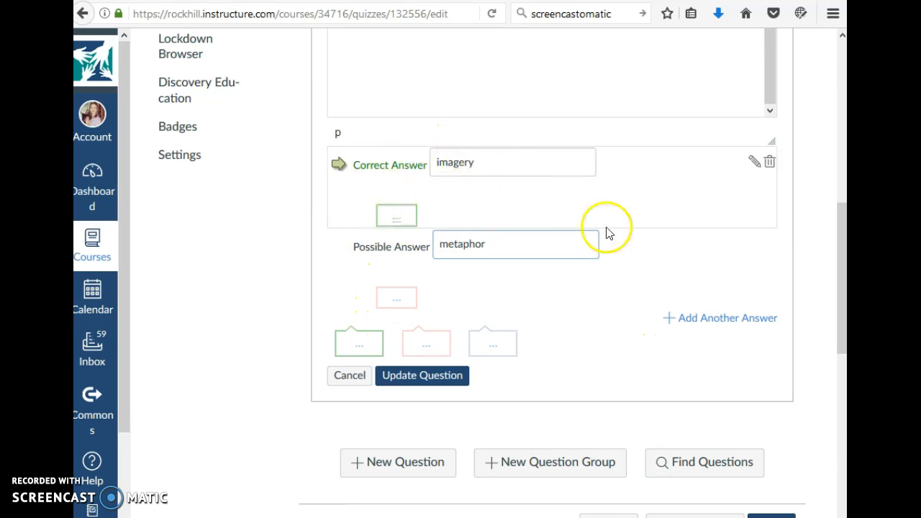
left_click(713, 318)
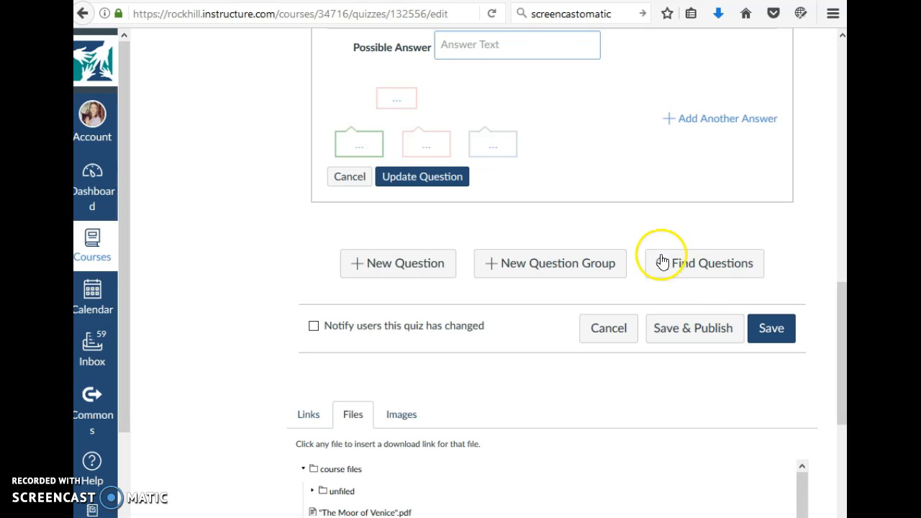
scroll(596, 150, "up", 5)
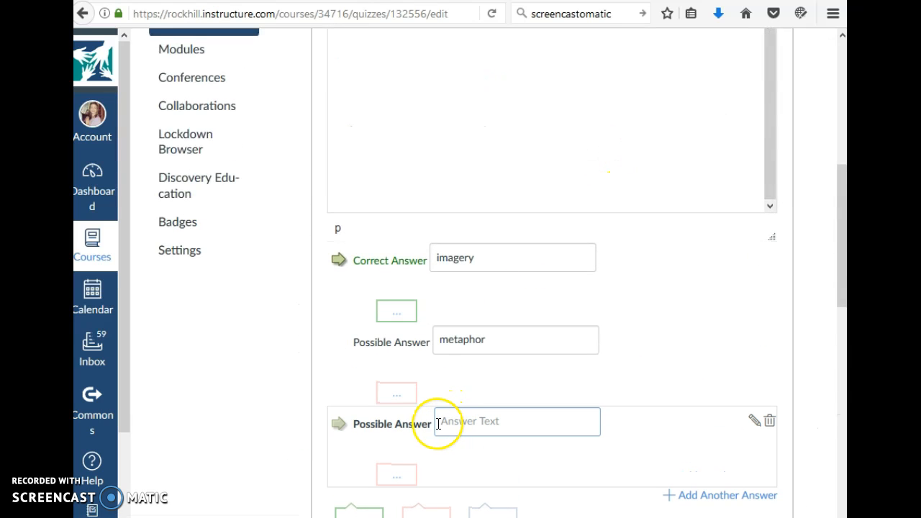
left_click(438, 424)
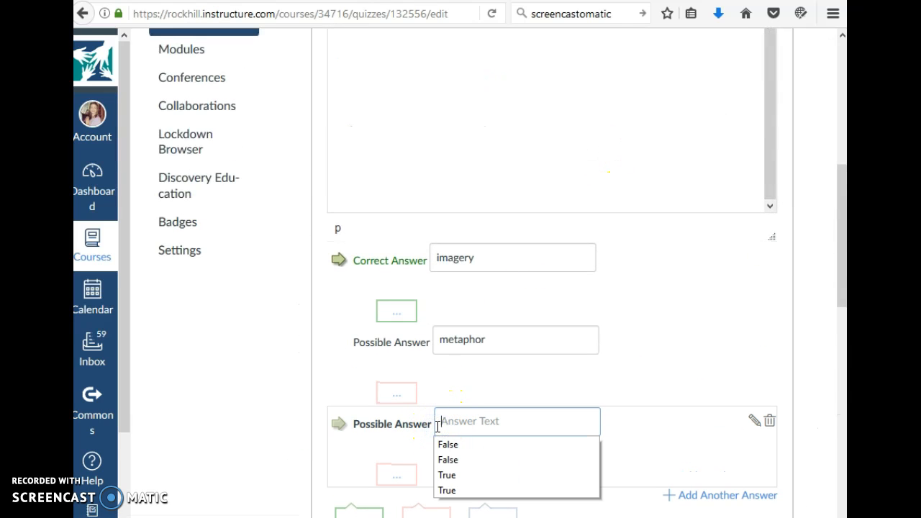
scroll(580, 339, "up", 10)
scroll(581, 349, "down", 7)
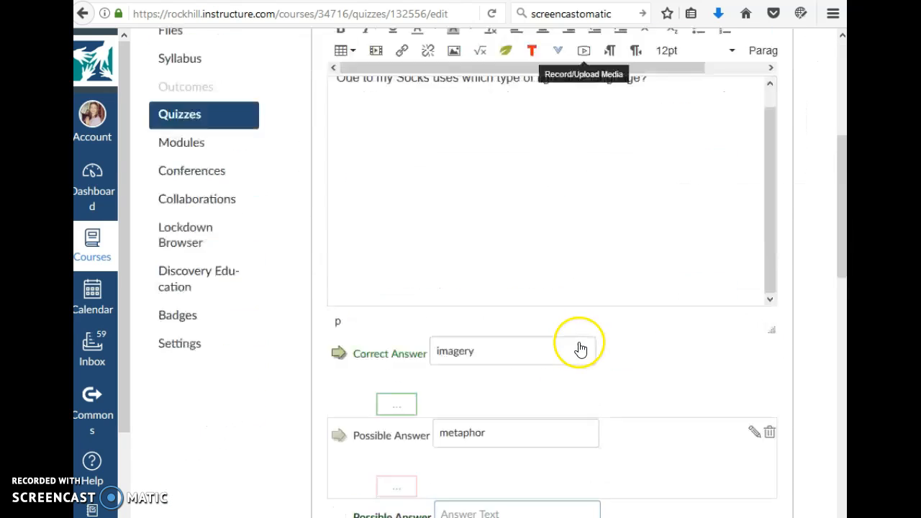
scroll(581, 349, "down", 4)
left_click(524, 353)
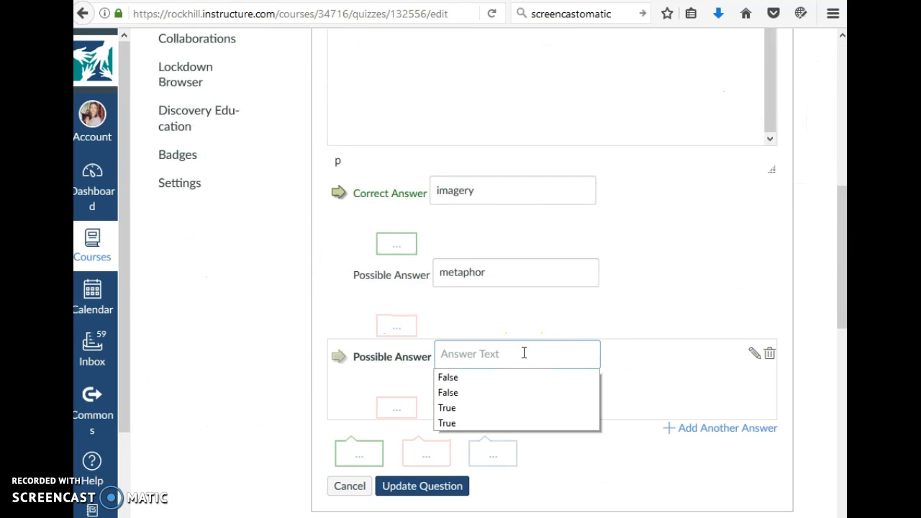
type("personification")
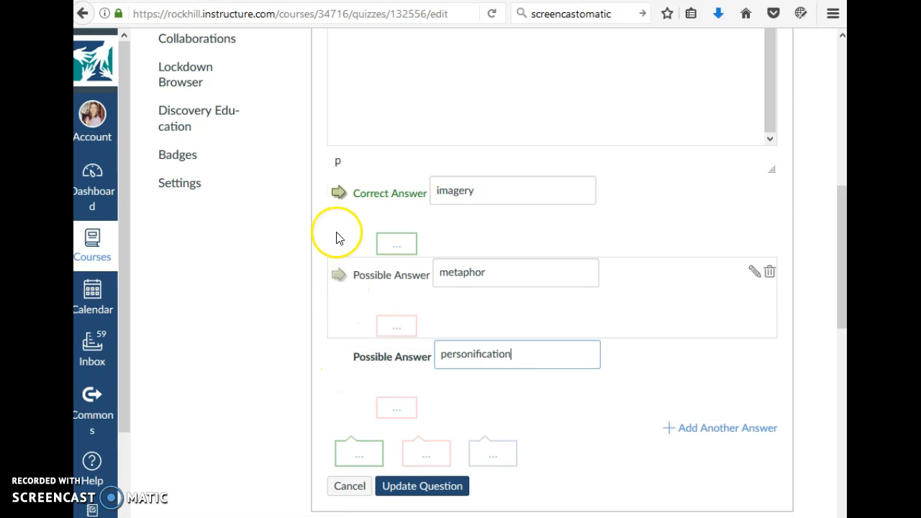
left_click(343, 283)
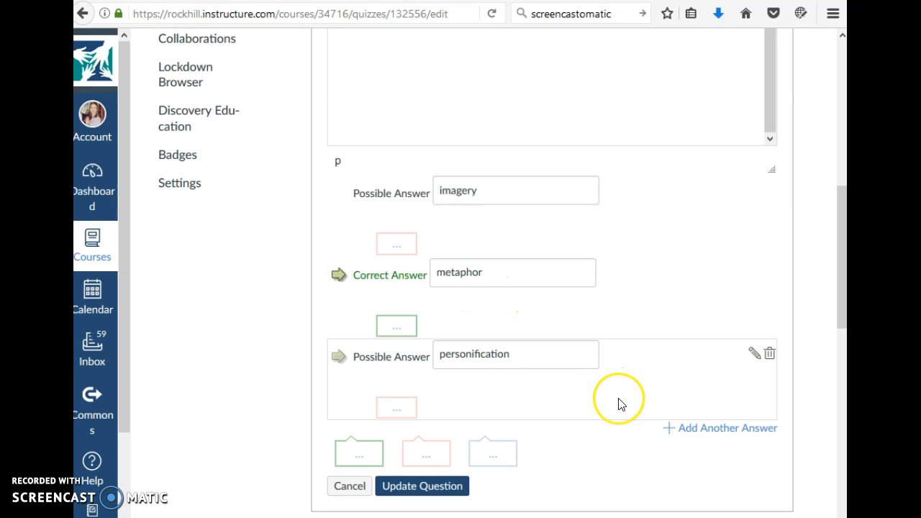
Review the quiz details, including the title, instructions, quiz type and options.
scroll(622, 404, "down", 4)
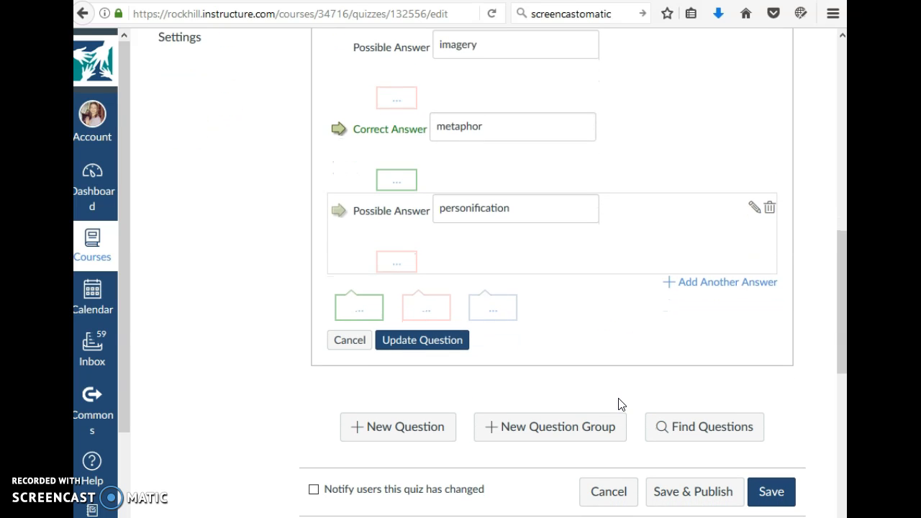
scroll(622, 404, "down", 10)
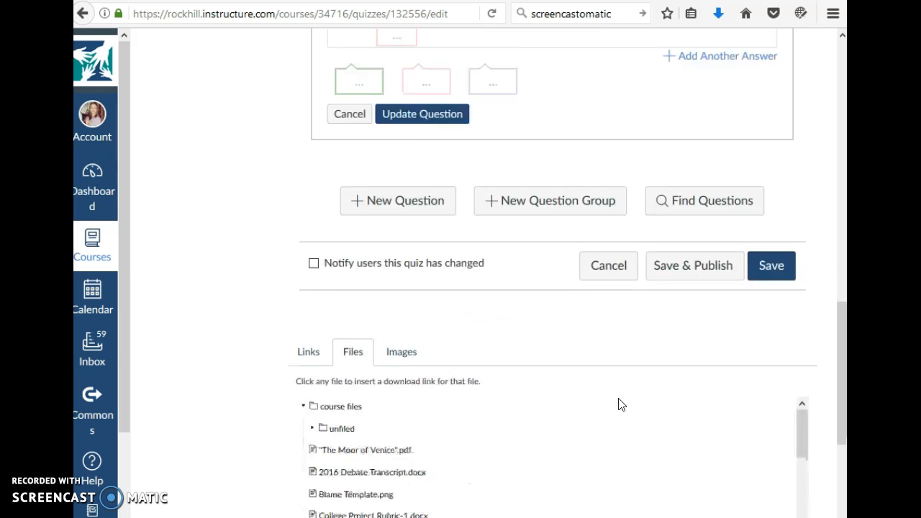
scroll(621, 405, "up", 14)
left_click(322, 183)
left_click(322, 183)
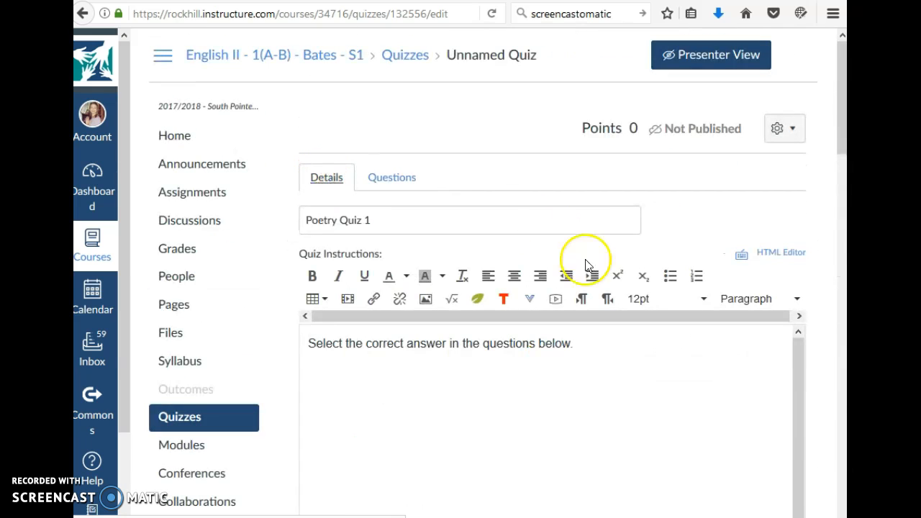
scroll(592, 288, "down", 4)
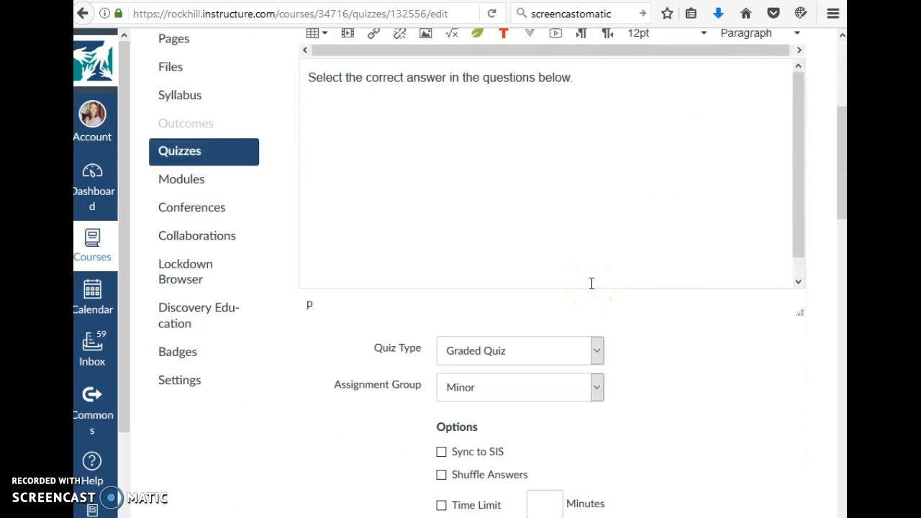
scroll(592, 283, "up", 3)
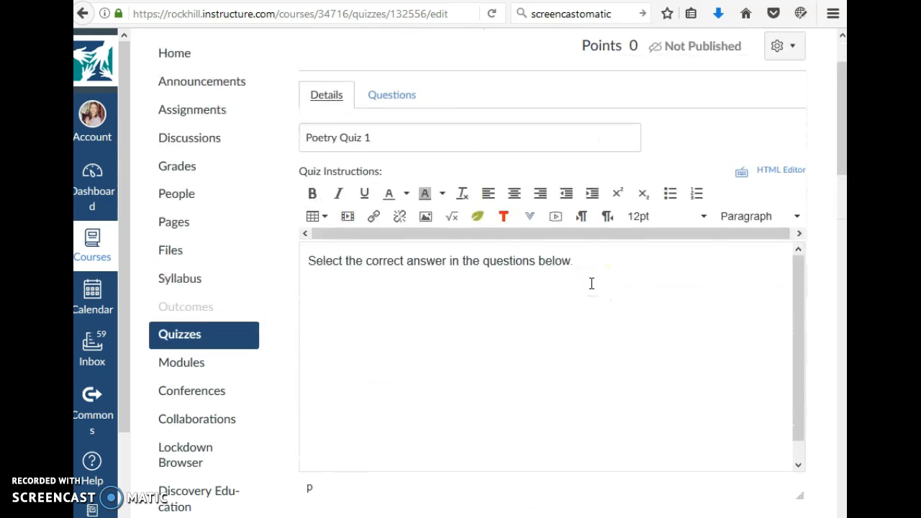
Return to the questions, update Question 1 with its answers, and add a second multiple-choice question to the quiz.
left_click(403, 103)
scroll(539, 278, "down", 10)
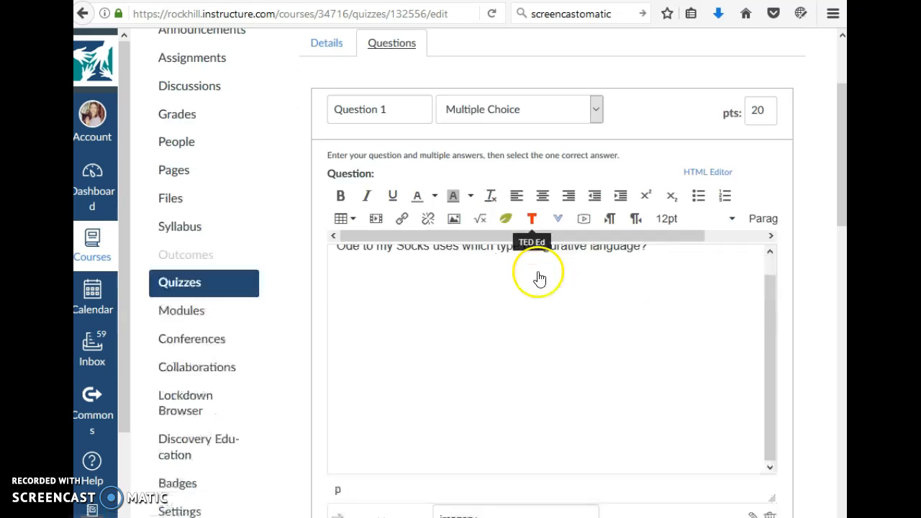
scroll(538, 278, "up", 2)
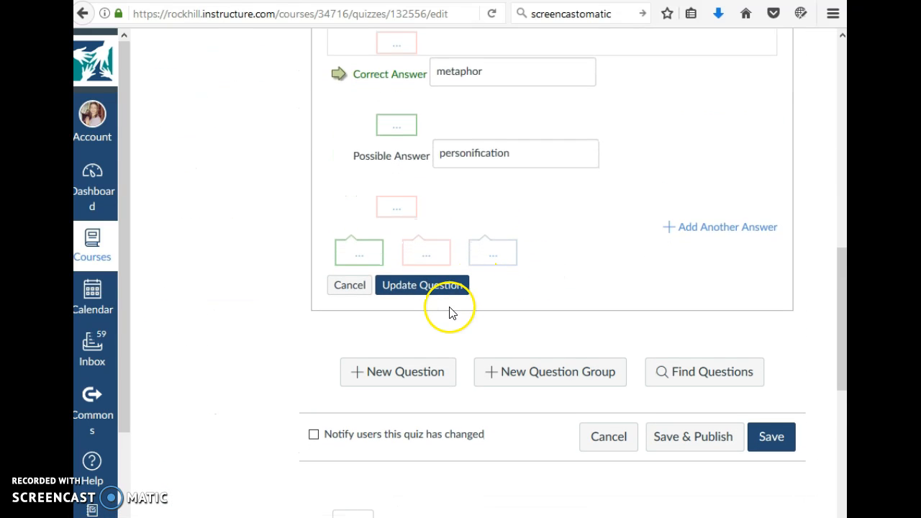
left_click(430, 288)
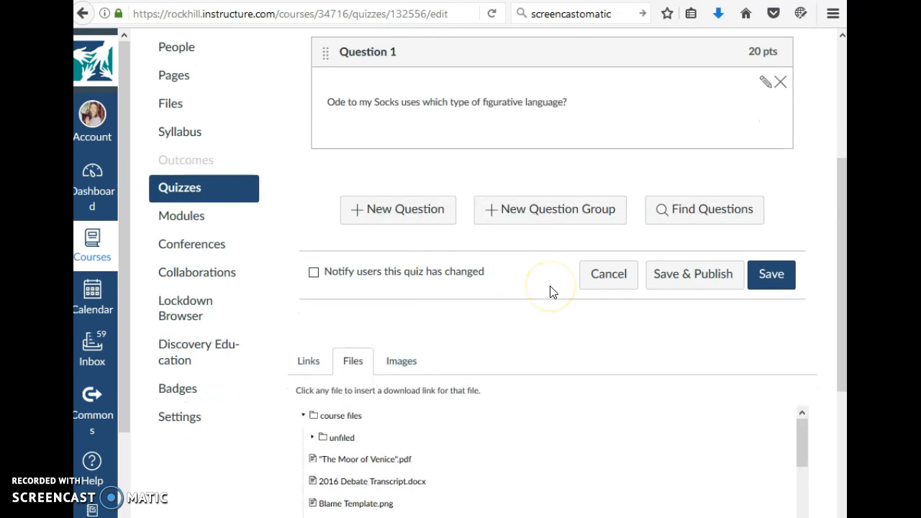
left_click(408, 210)
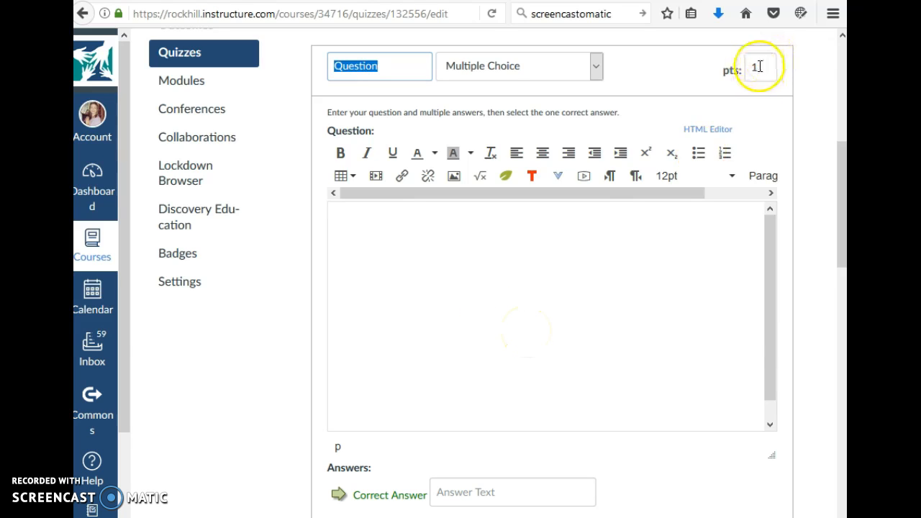
scroll(720, 124, "up", 3)
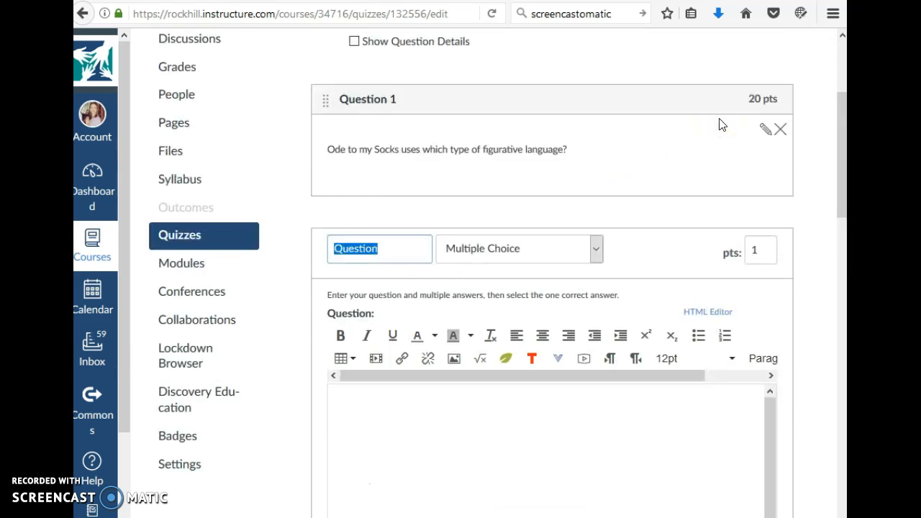
Go back to the quiz details and choose Graded Quiz as the quiz type.
left_click(323, 57)
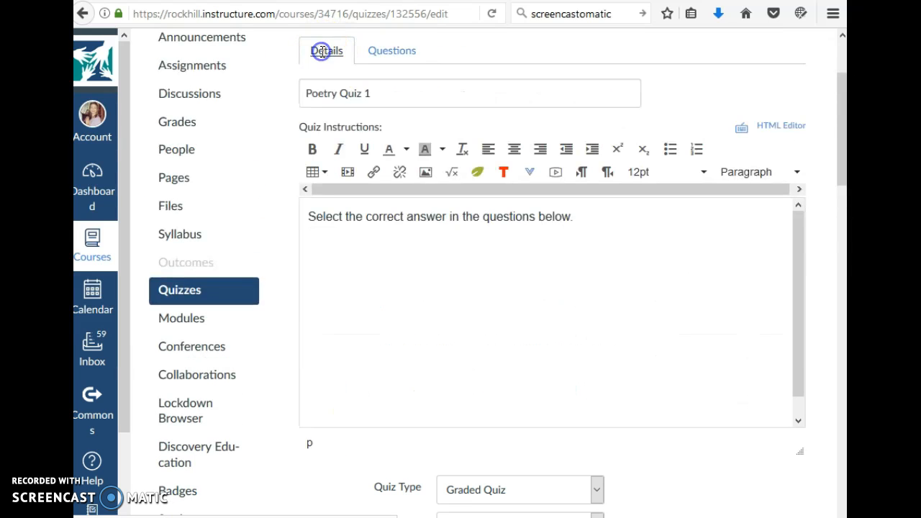
scroll(575, 245, "down", 1)
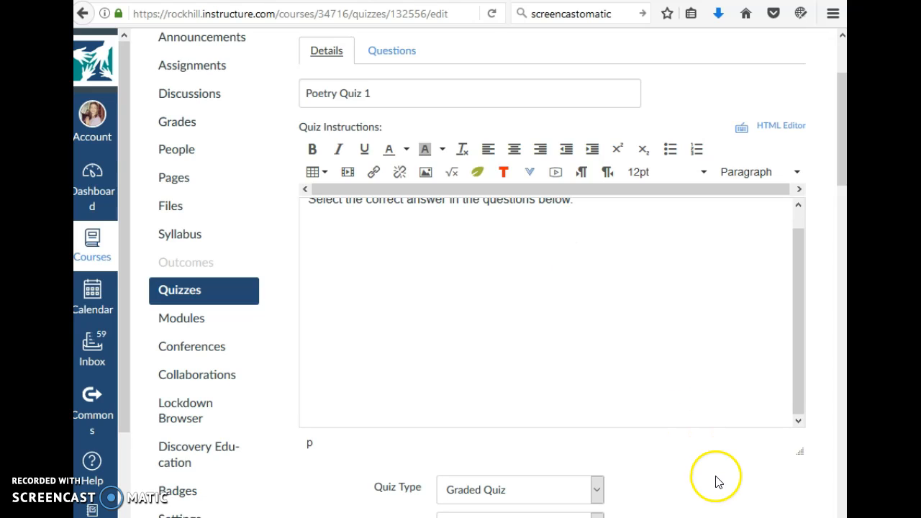
scroll(716, 478, "down", 6)
scroll(716, 478, "up", 2)
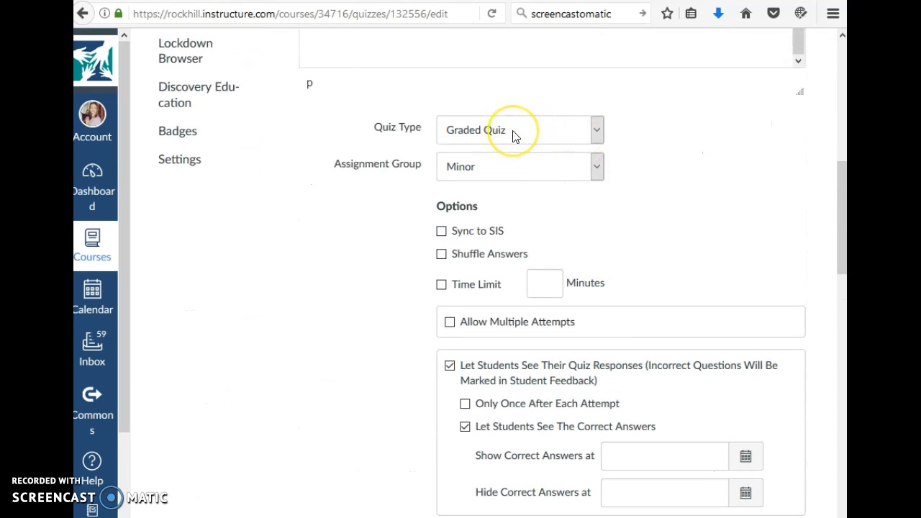
left_click(600, 133)
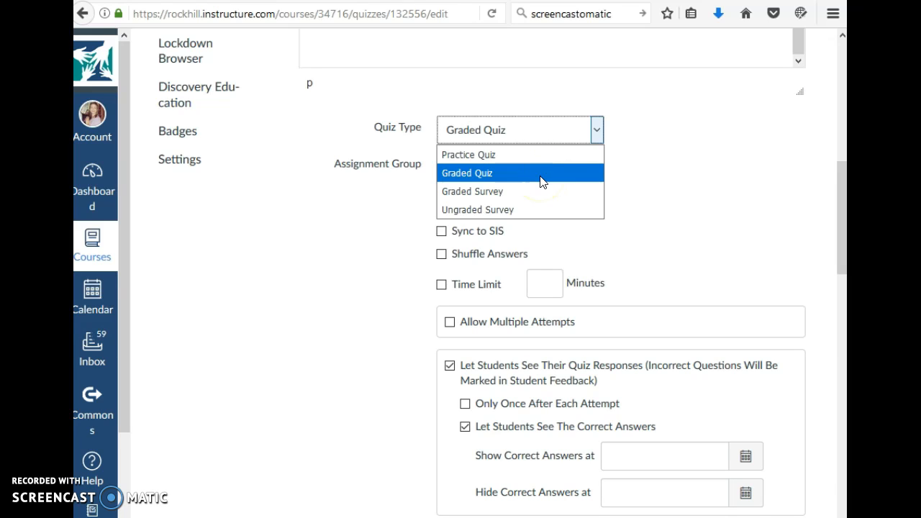
left_click(541, 180)
Try Major as the assignment group and return it to Minor.
left_click(598, 171)
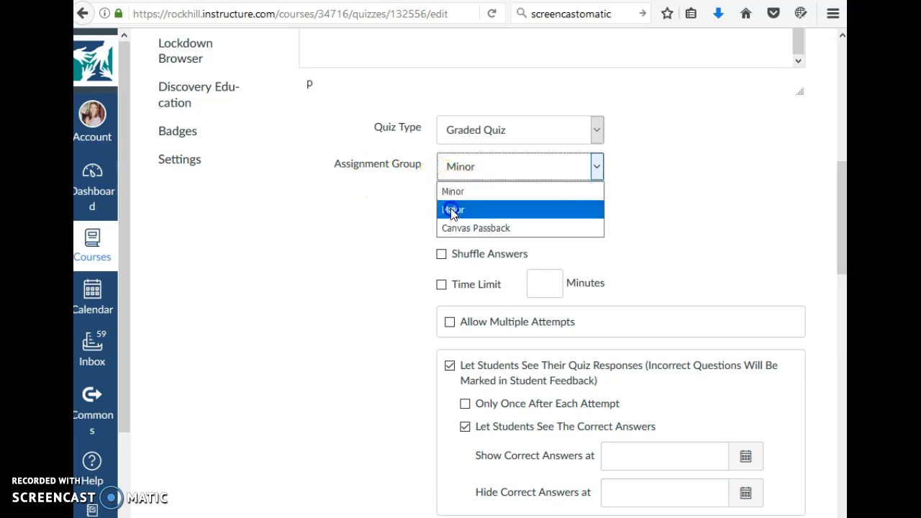
left_click(453, 209)
left_click(596, 173)
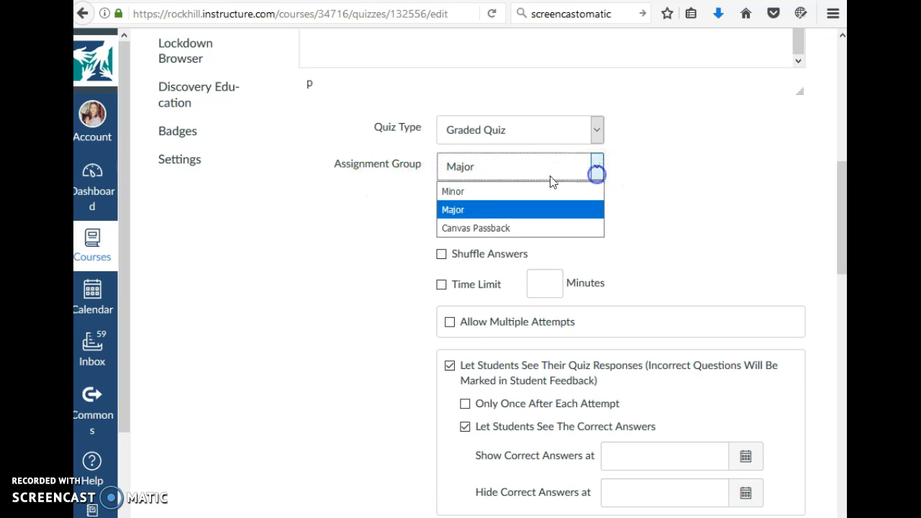
left_click(488, 190)
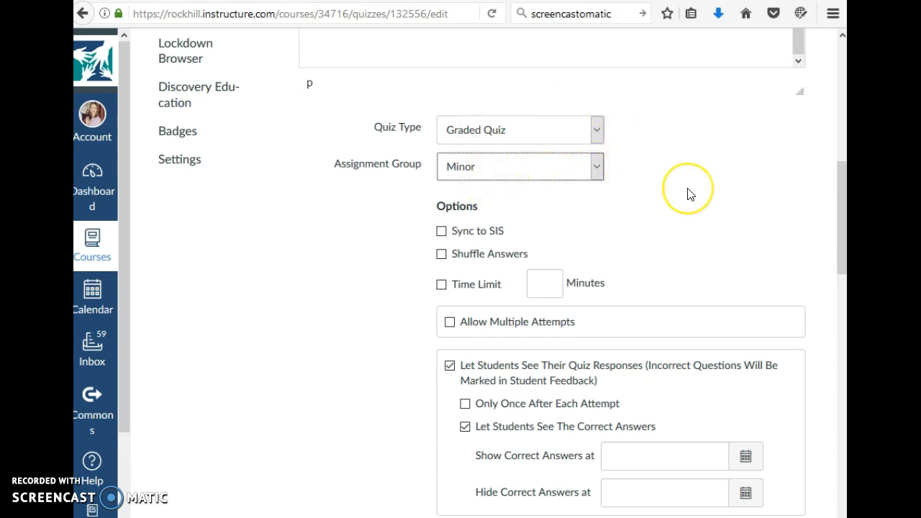
Turn on Shuffle Answers in the quiz options.
scroll(689, 194, "down", 3)
left_click(442, 138)
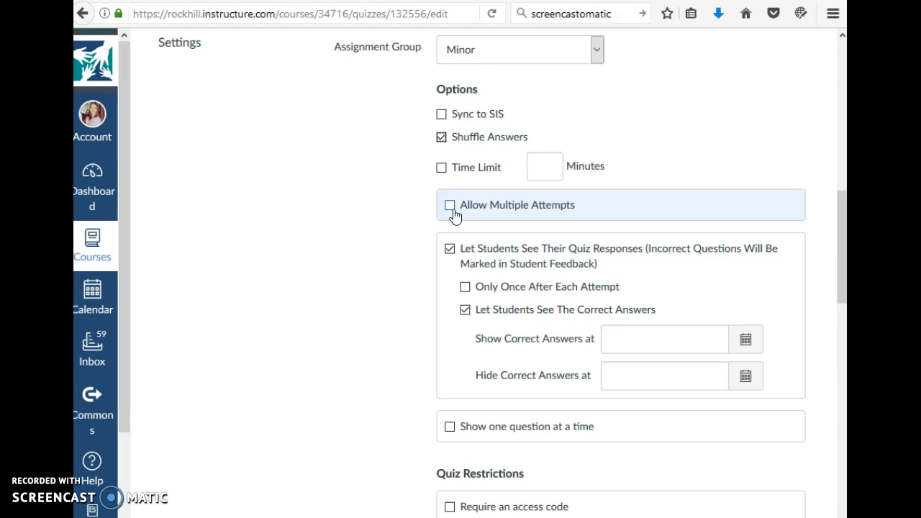
left_click(443, 176)
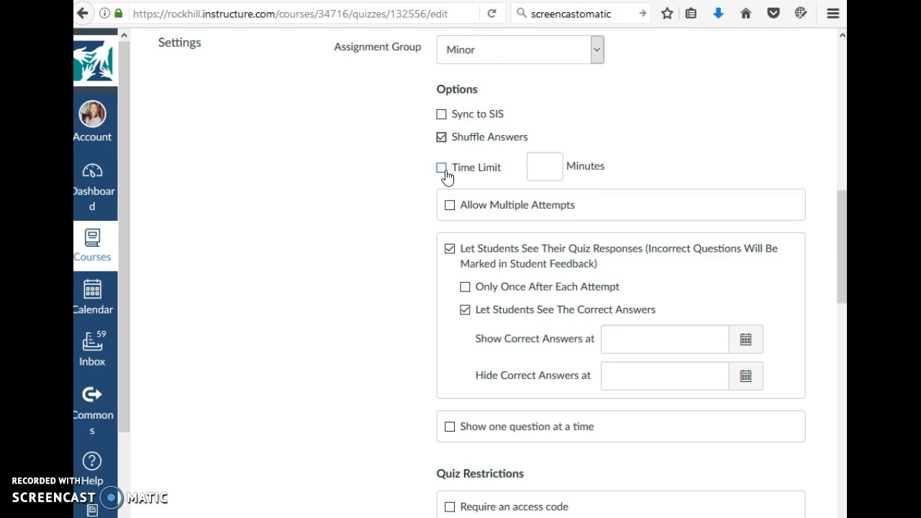
Turn on the access code requirement in the quiz restrictions.
scroll(694, 141, "down", 3)
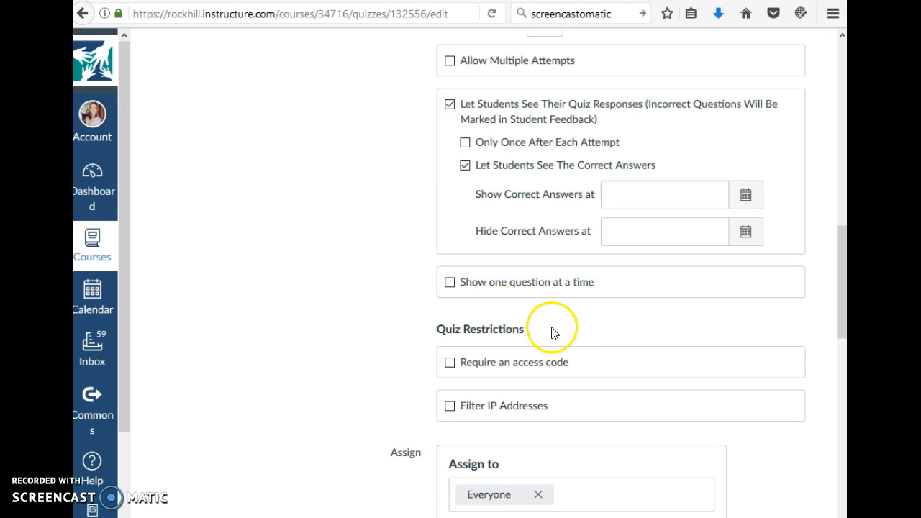
scroll(552, 332, "down", 3)
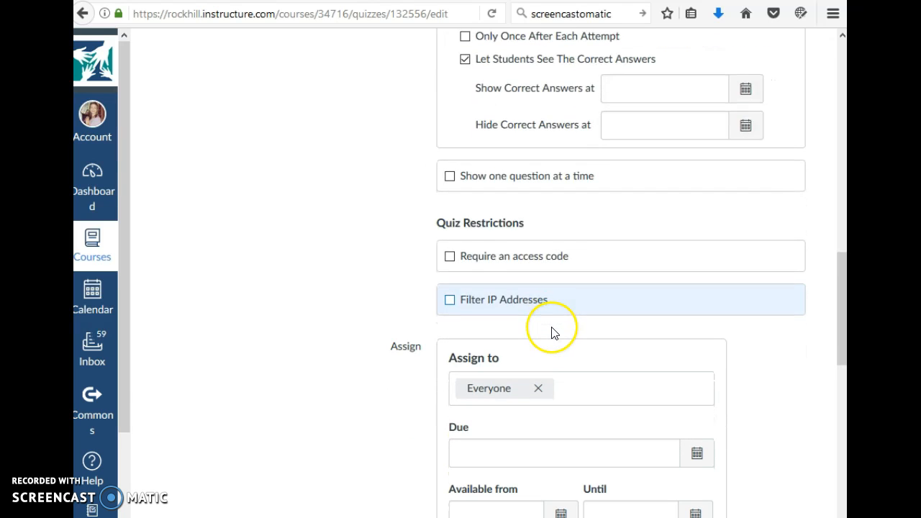
left_click(450, 259)
left_click(450, 261)
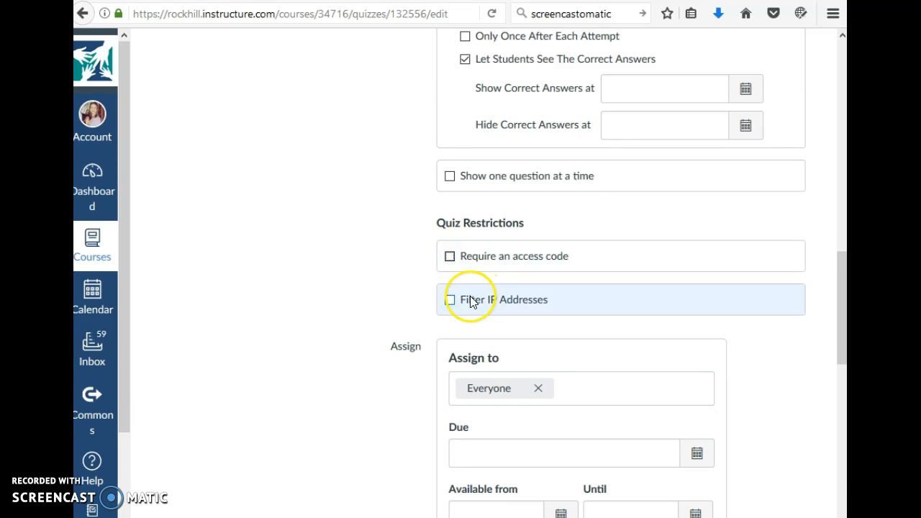
left_click(448, 259)
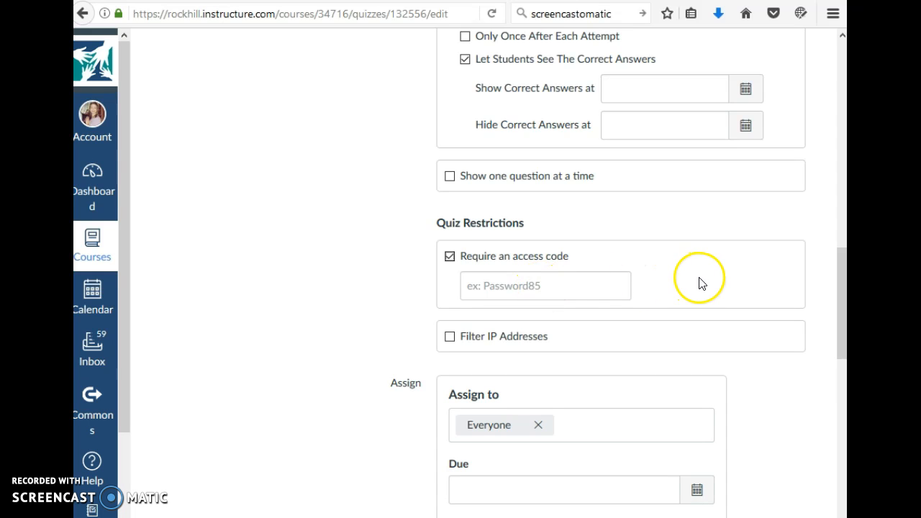
scroll(699, 279, "down", 5)
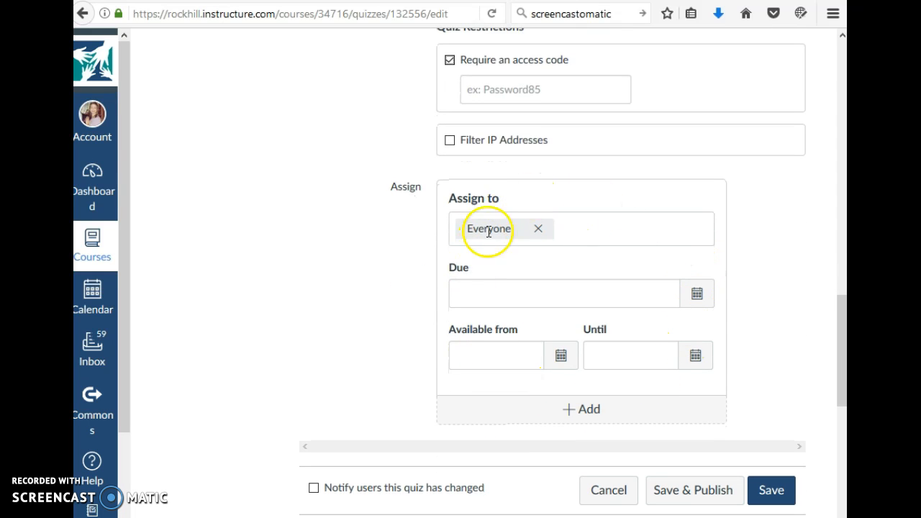